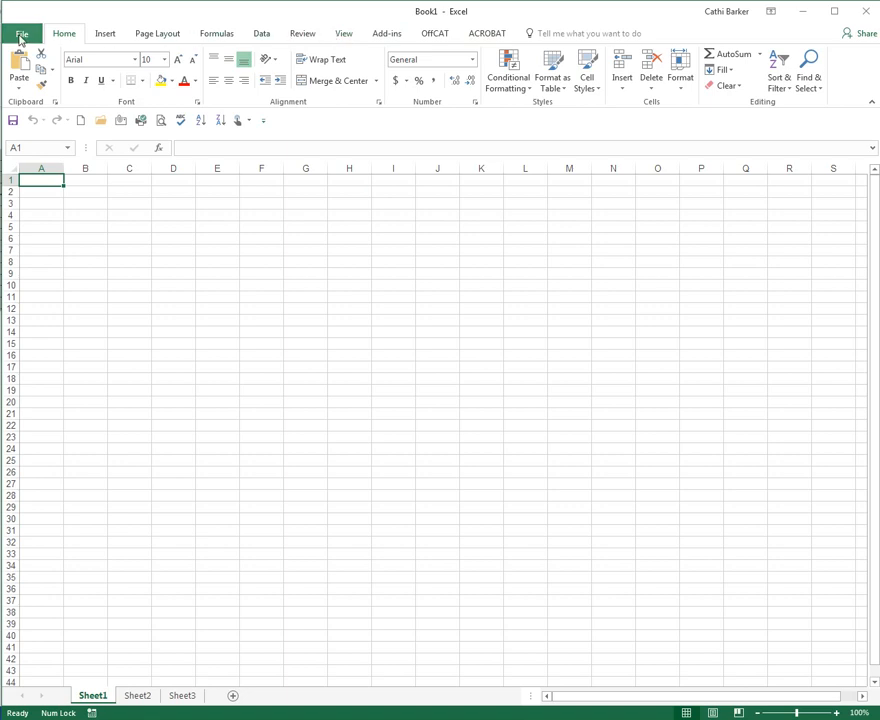
- Enable the Developer tab in the ribbon customization options
click(22, 36)
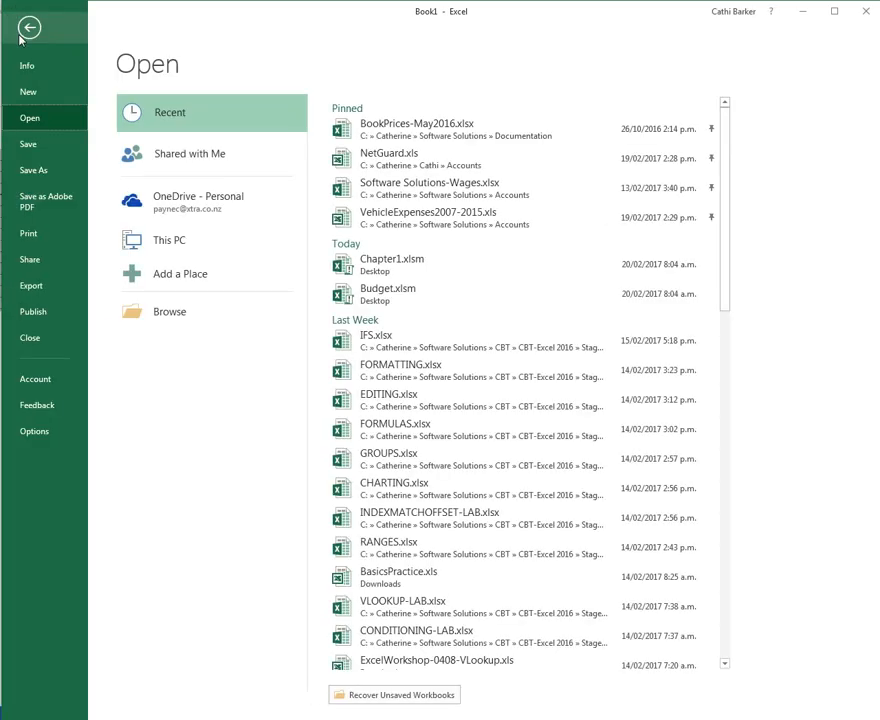
click(42, 437)
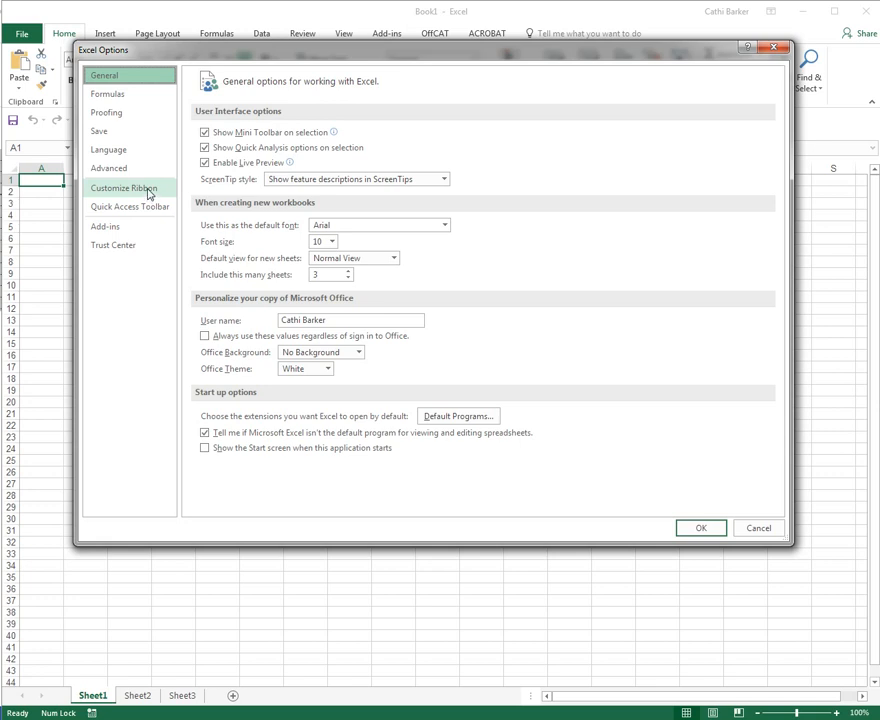
click(140, 189)
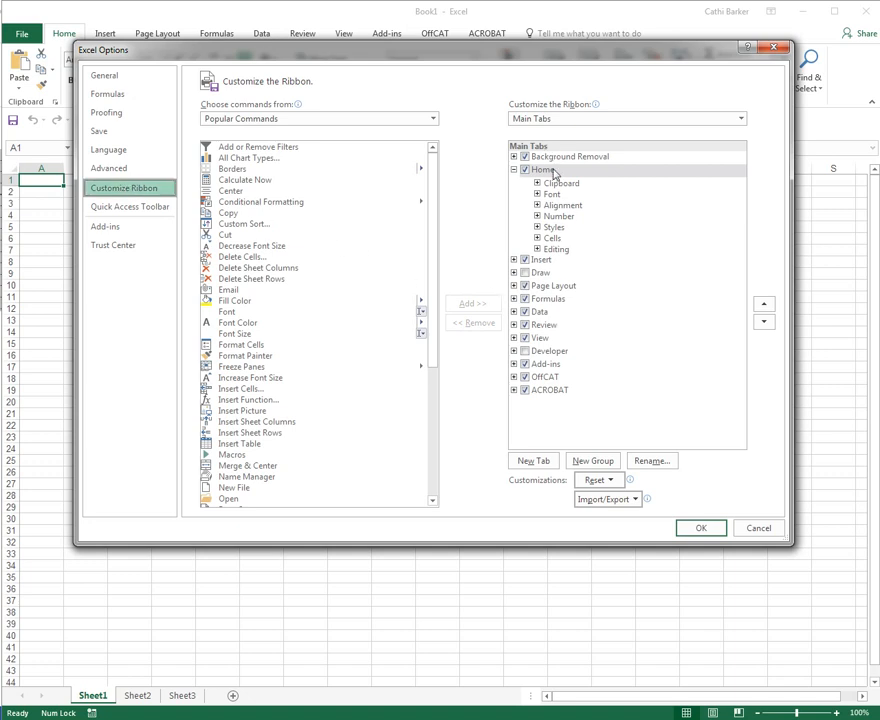
click(525, 352)
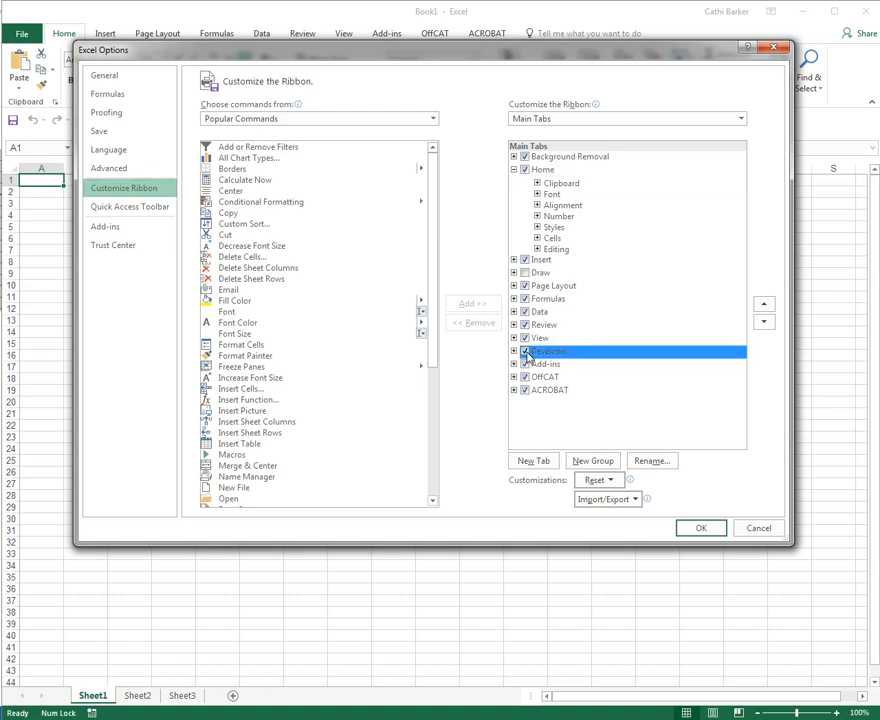
click(699, 529)
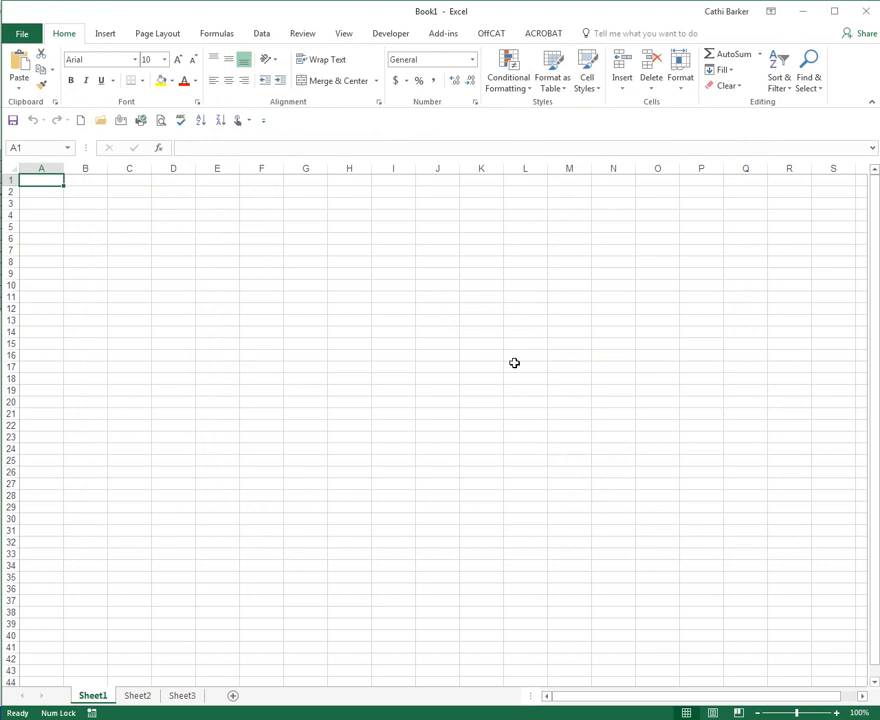
- Review the macro security settings in the Trust Center and accept them with all macros enabled
click(345, 36)
click(383, 38)
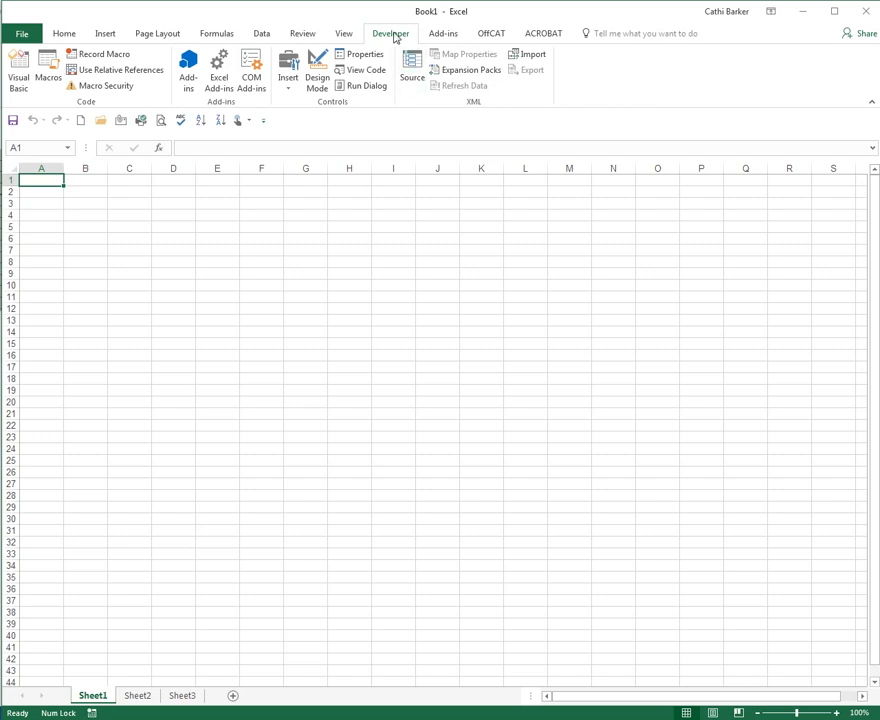
click(95, 86)
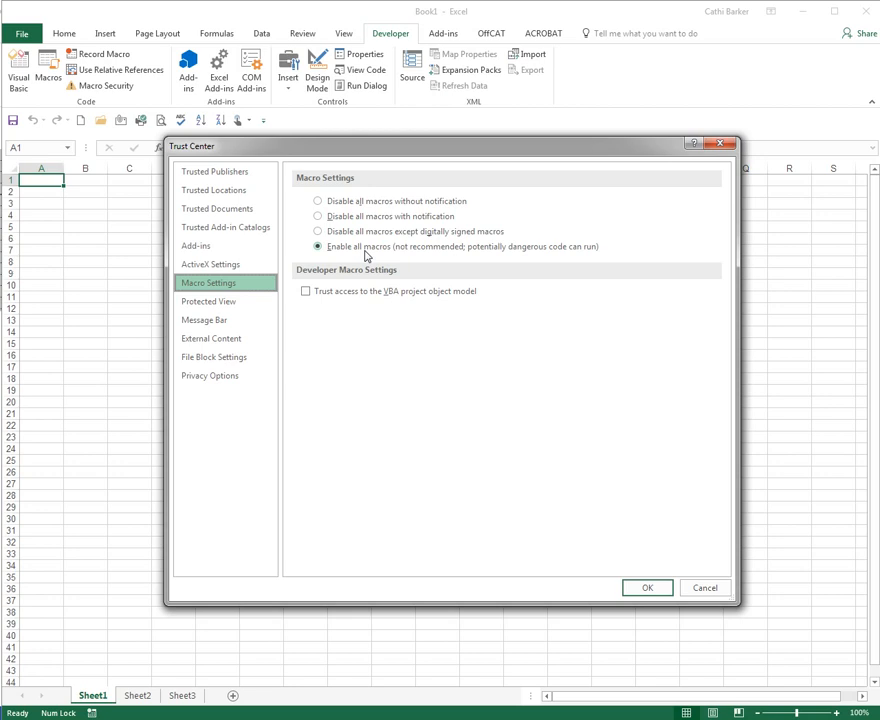
click(655, 592)
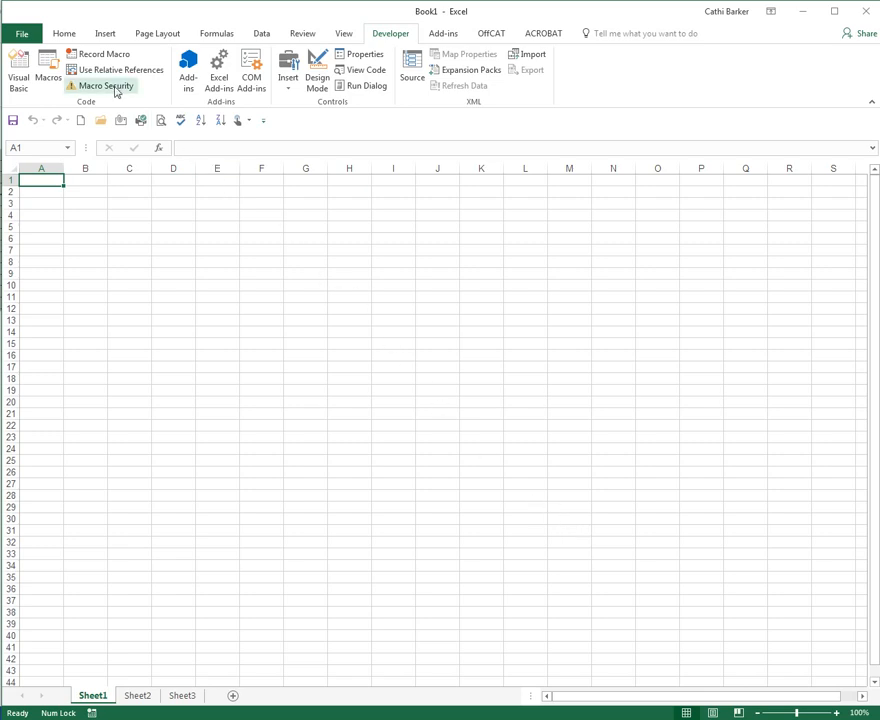
click(34, 38)
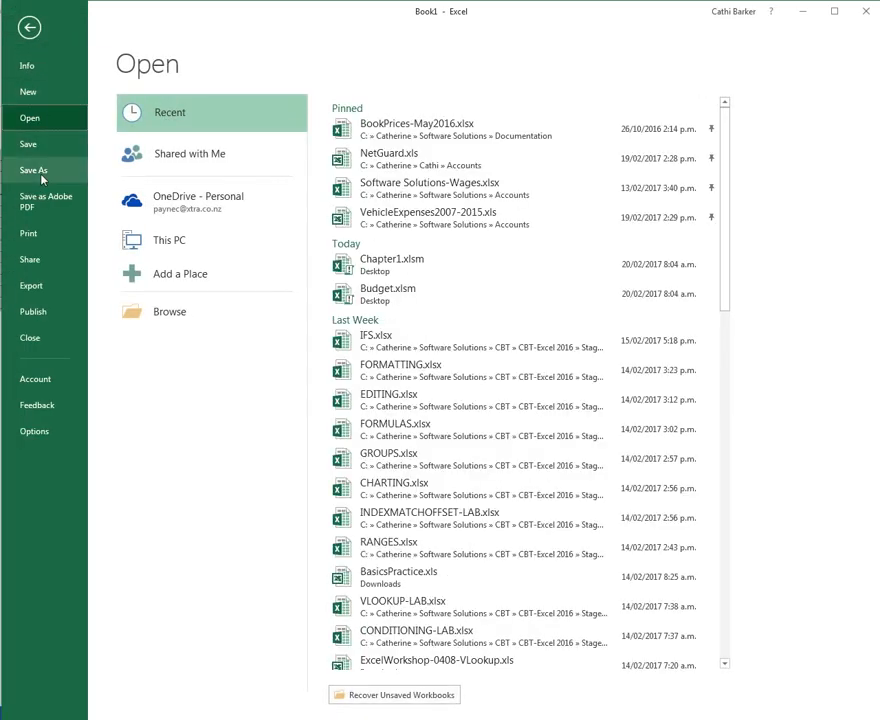
click(50, 174)
click(183, 270)
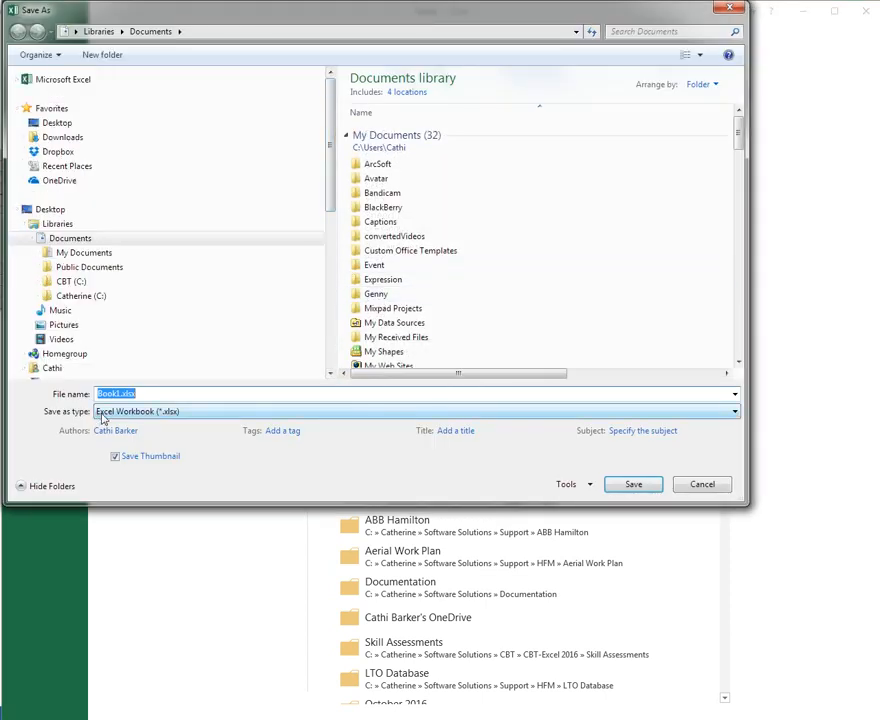
click(169, 418)
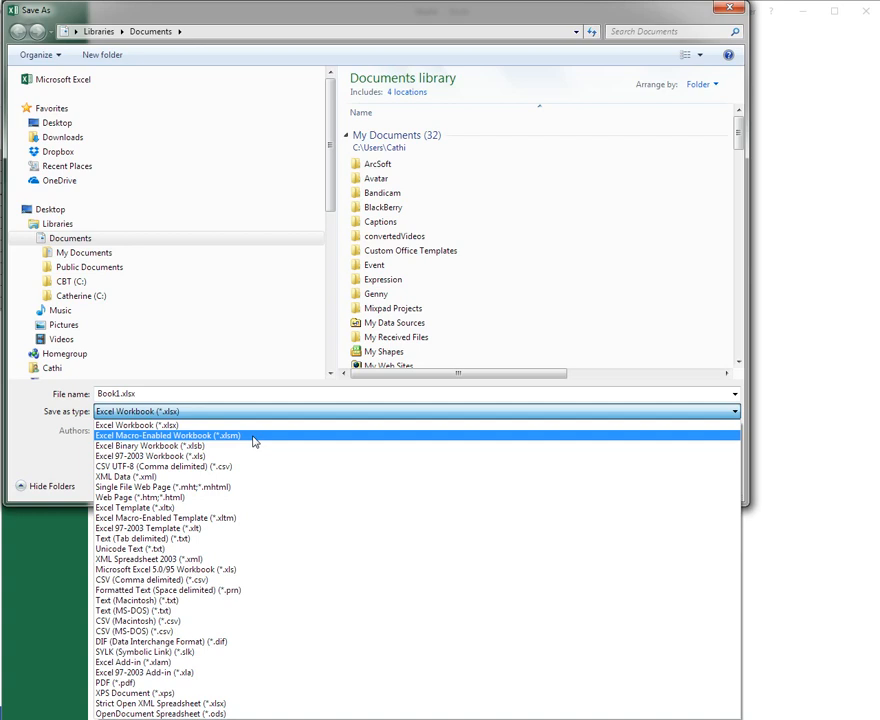
click(189, 441)
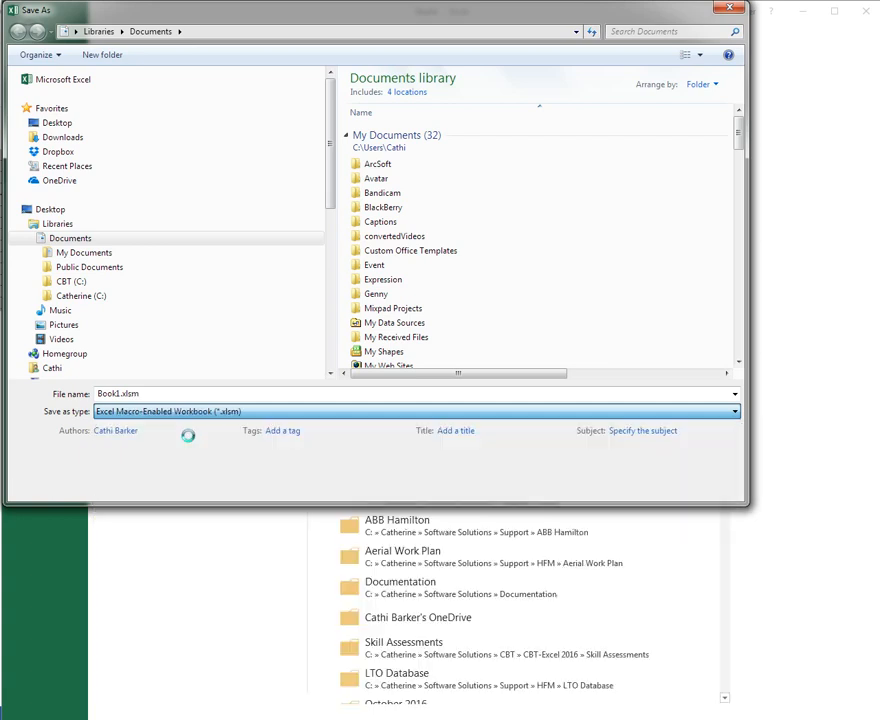
click(686, 486)
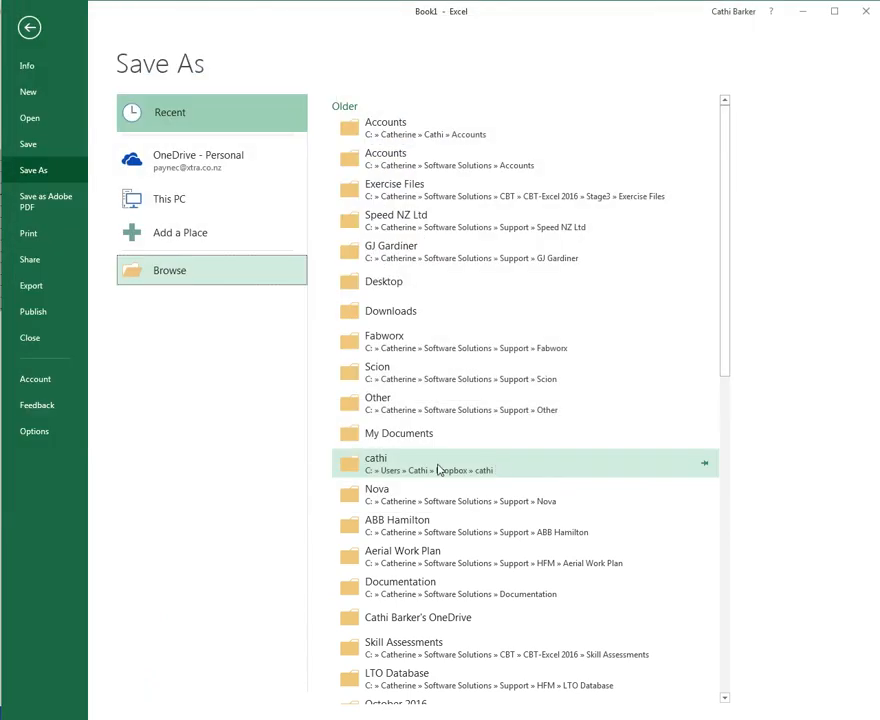
click(26, 30)
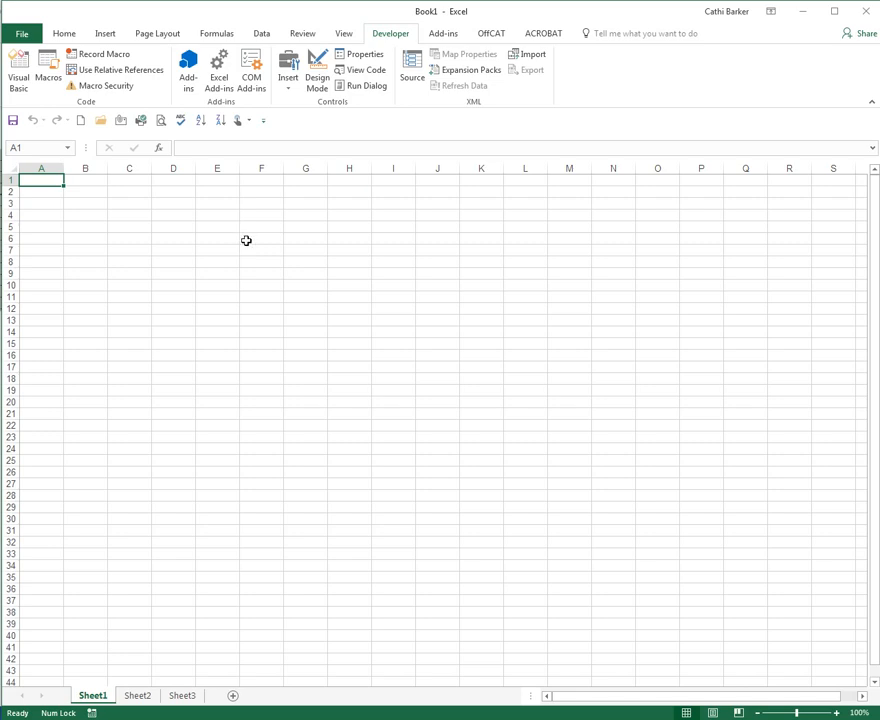
- Open the Budget.xlsm workbook from the Desktop folder
click(21, 33)
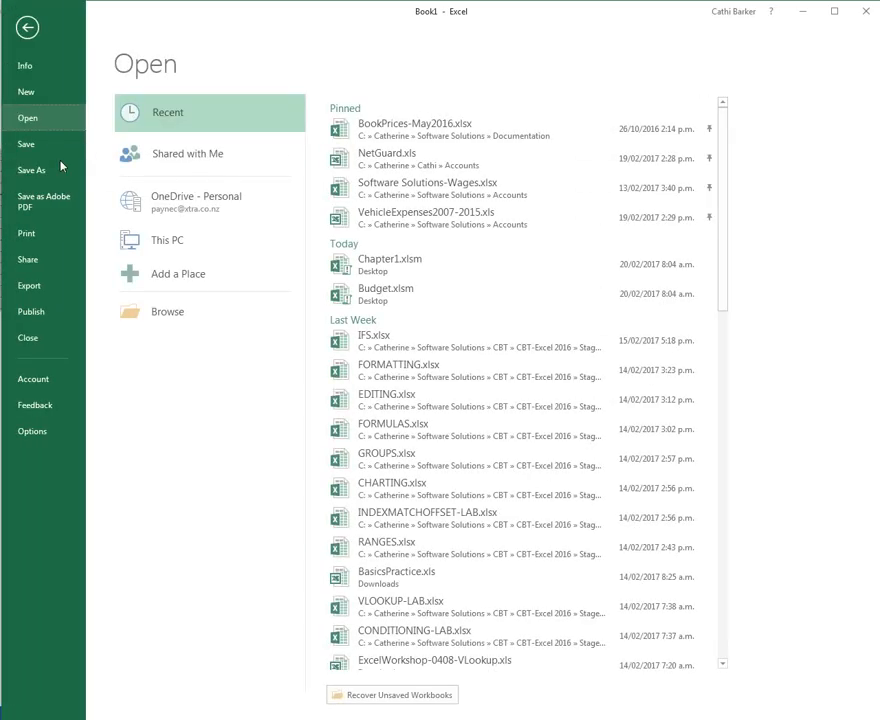
click(183, 316)
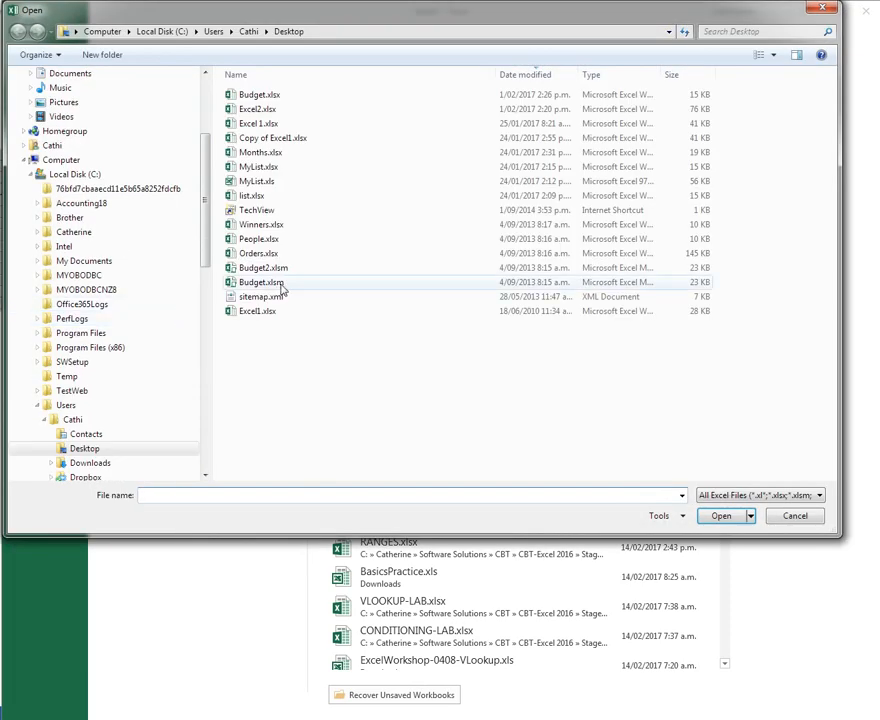
click(264, 283)
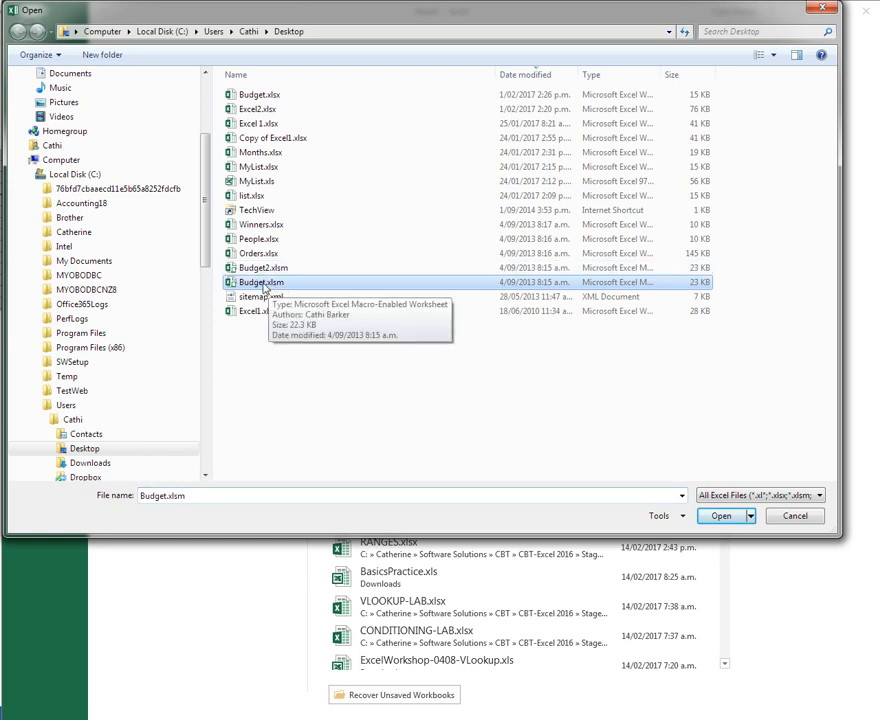
click(721, 516)
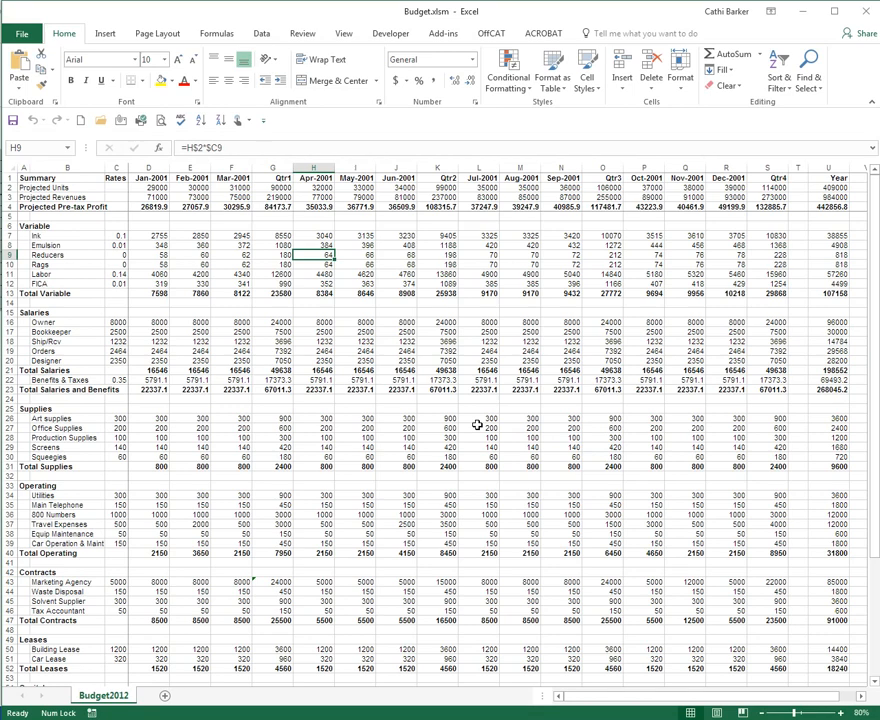
- Save a copy of the workbook on the Desktop as Chapter1 in the Excel Macro-Enabled Workbook format
key(F12)
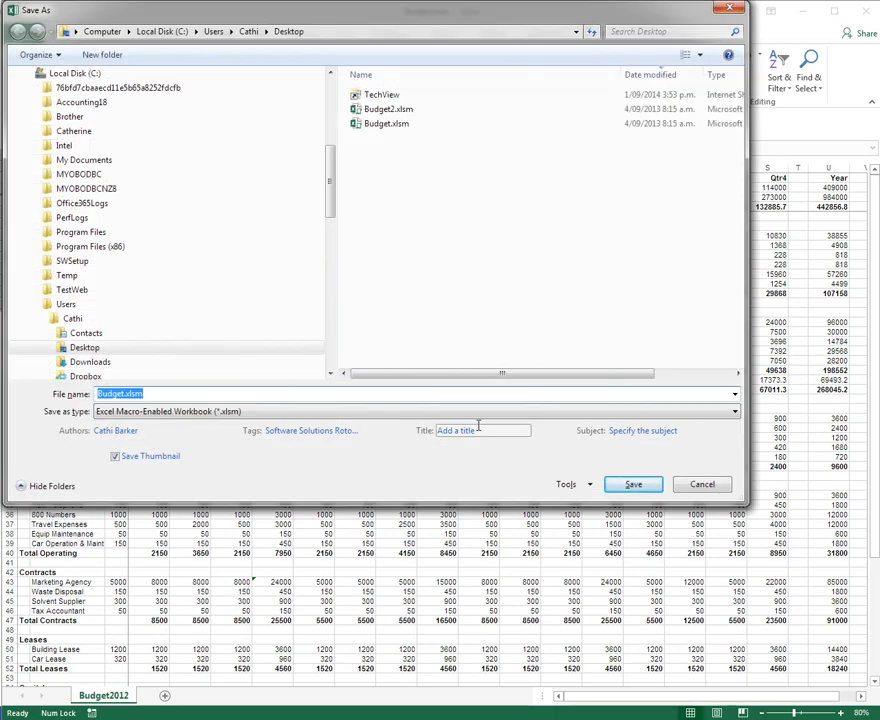
text(Chapter1)
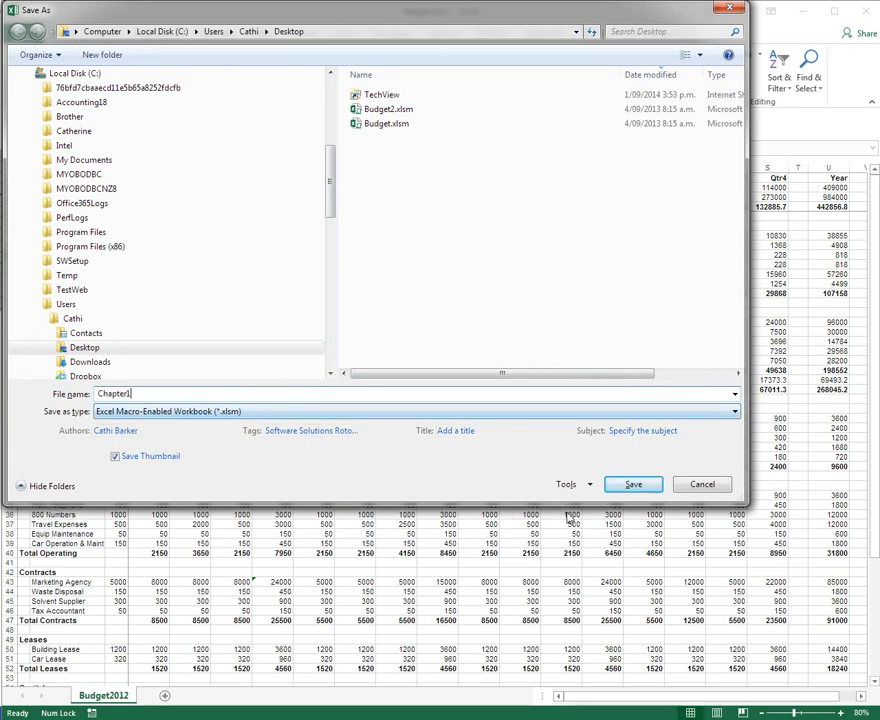
click(633, 484)
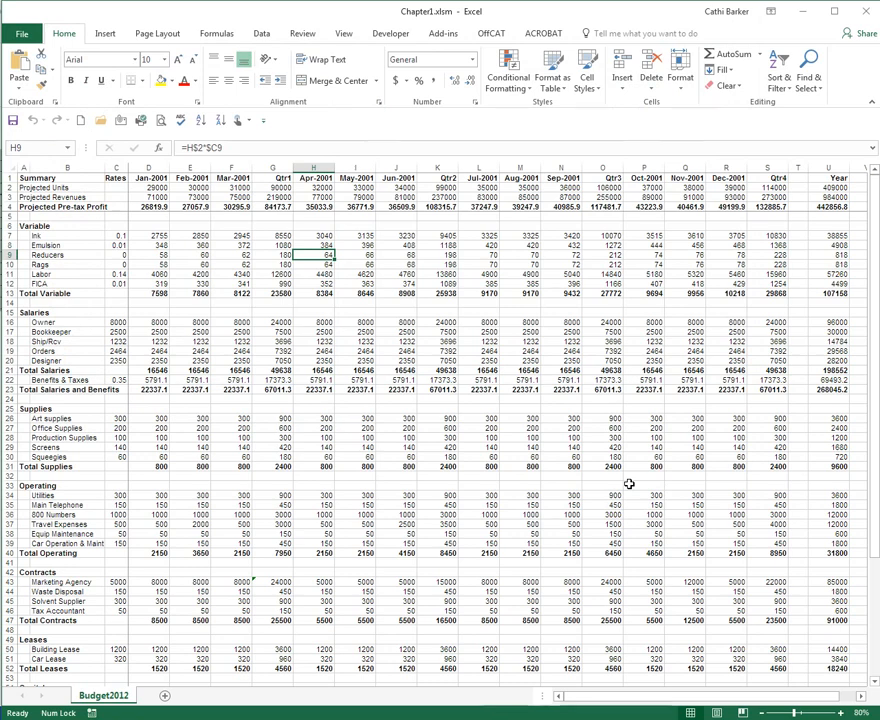
- Select the January to March Ink and Emulsion values (D7:F8) and start recording a macro named FormatCurrency in this workbook
drag(150, 236, 222, 248)
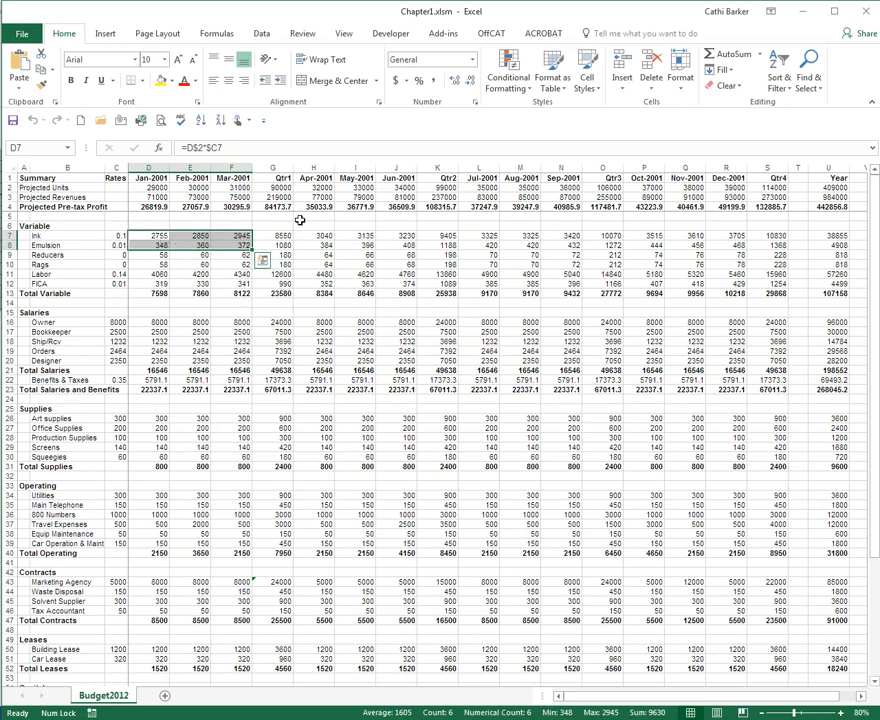
click(395, 36)
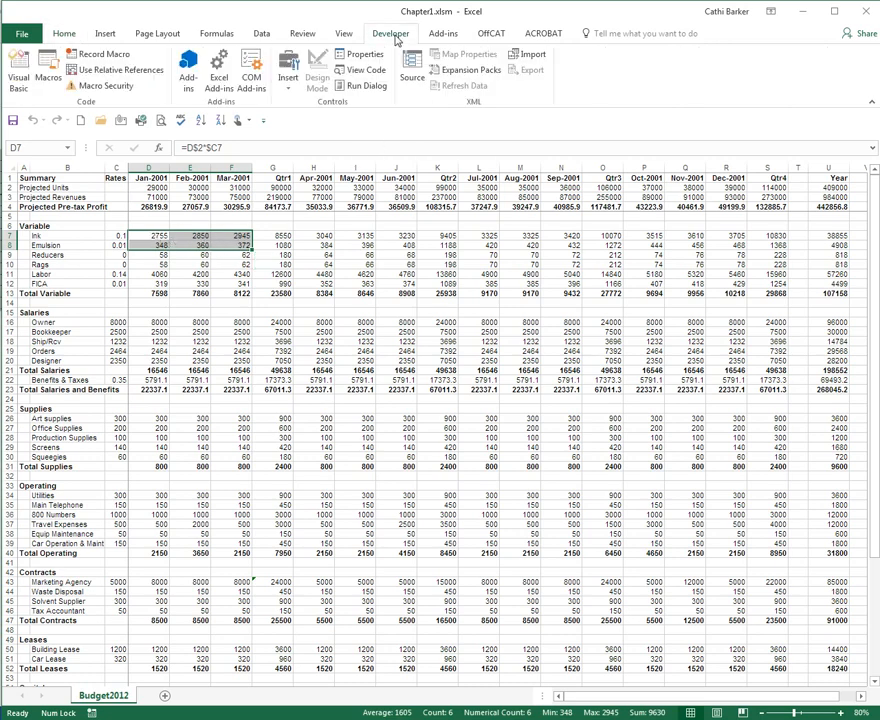
click(115, 58)
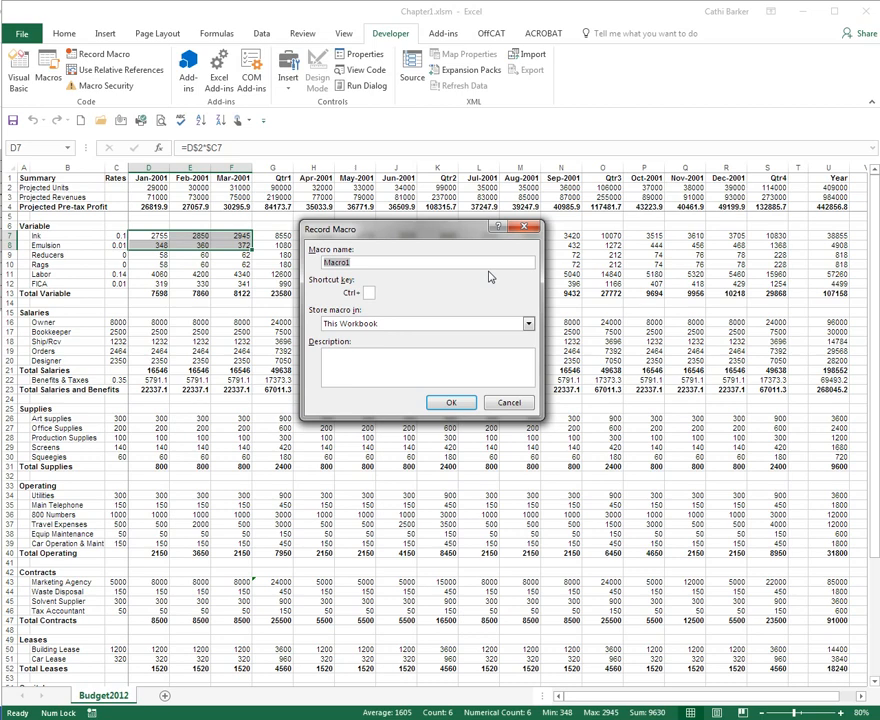
text(FormatCurrency)
key(Left)
key(Left)
key(Left)
key(Left)
key(Left)
key(Left)
key(Left)
key(Left)
text(_)
key(BackSpace)
click(451, 402)
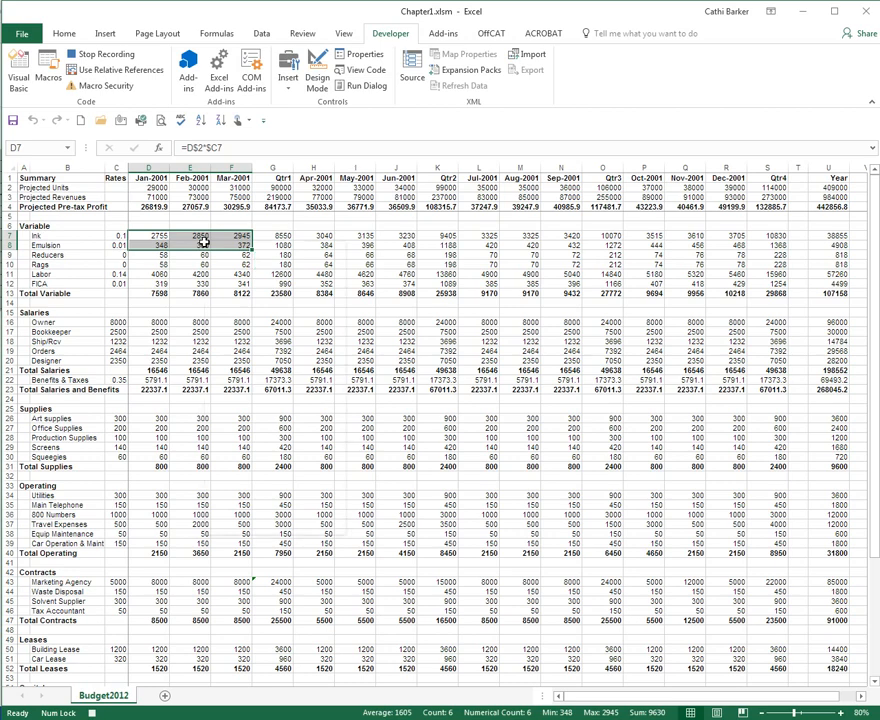
- Format the selected cells as Currency with 0 decimal places and the $ symbol, and stop recording the macro
right_click(206, 243)
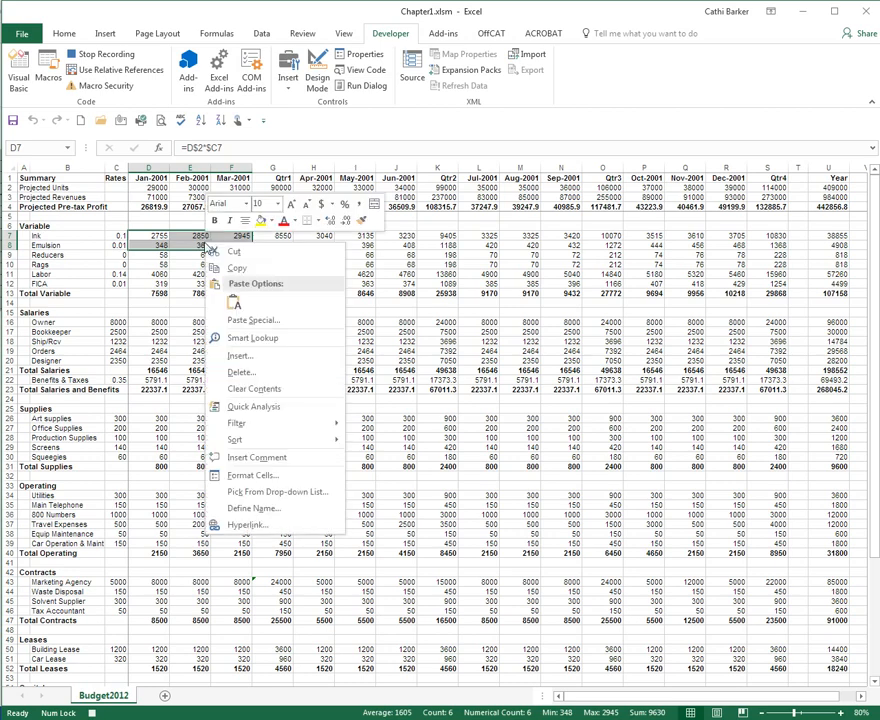
click(267, 477)
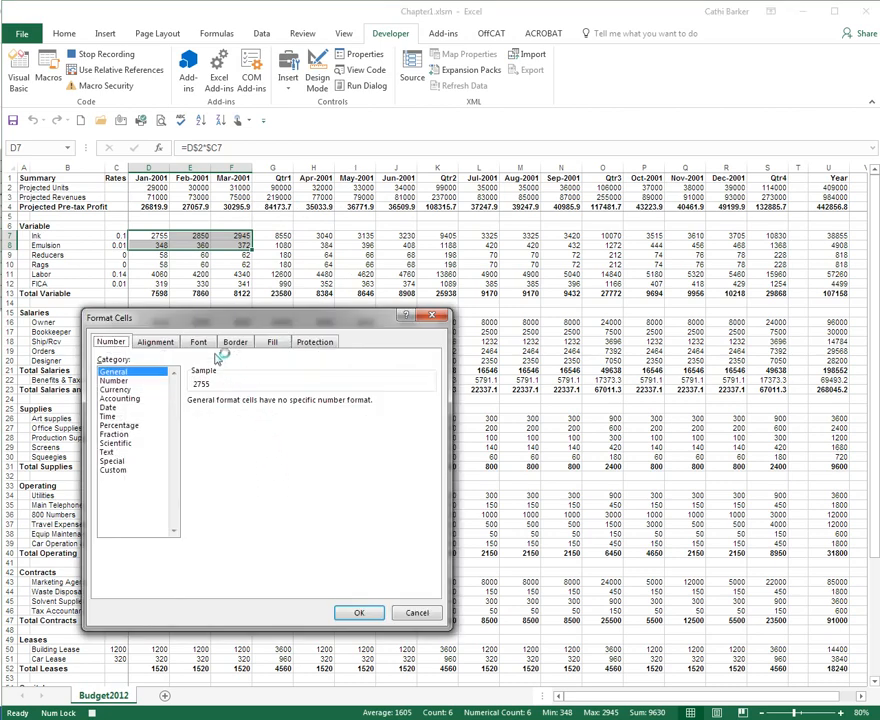
click(138, 380)
click(116, 389)
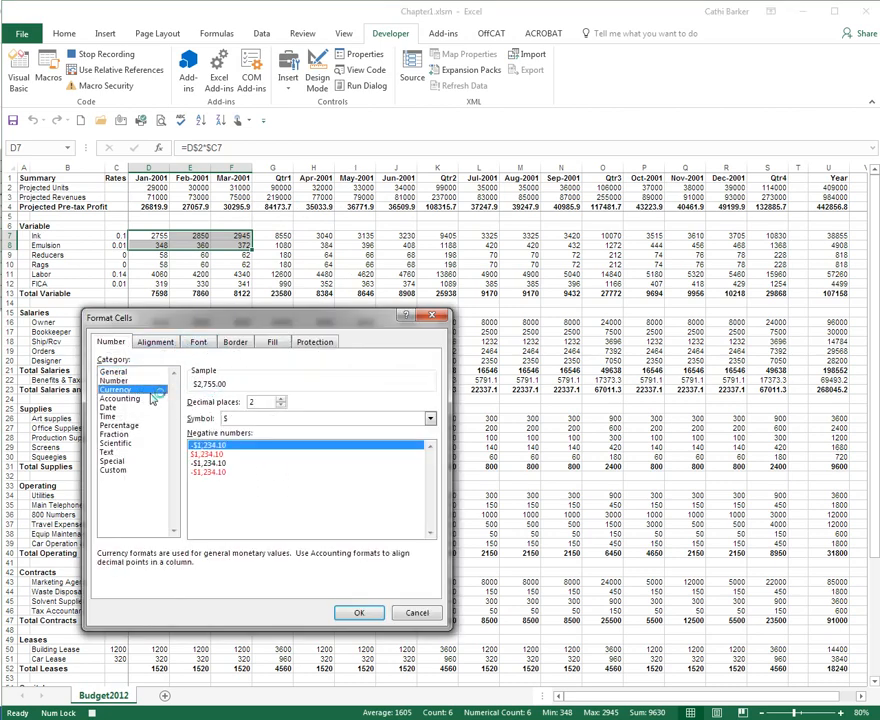
click(282, 405)
click(282, 405)
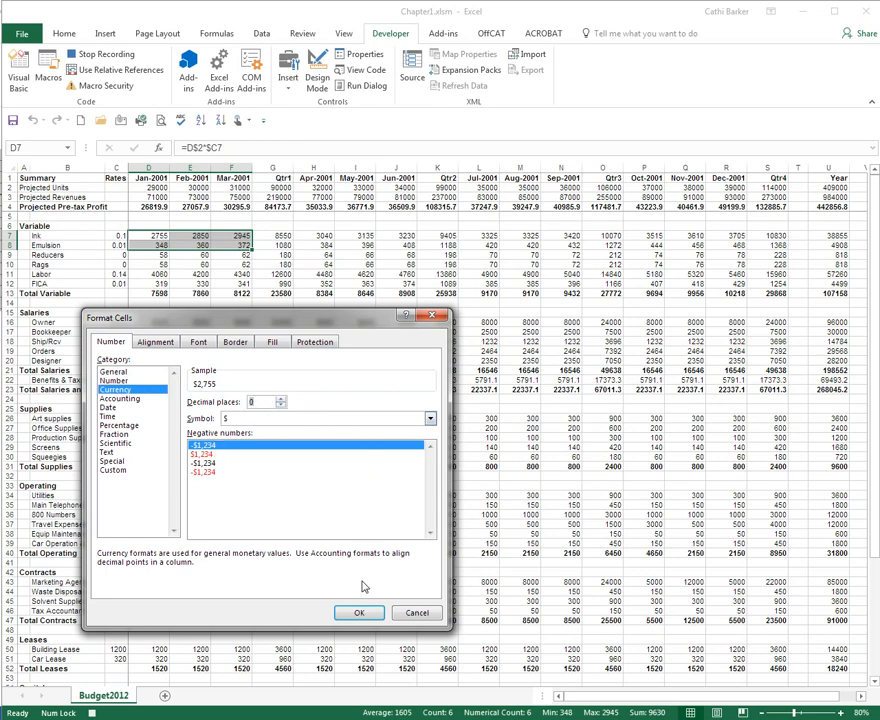
click(360, 612)
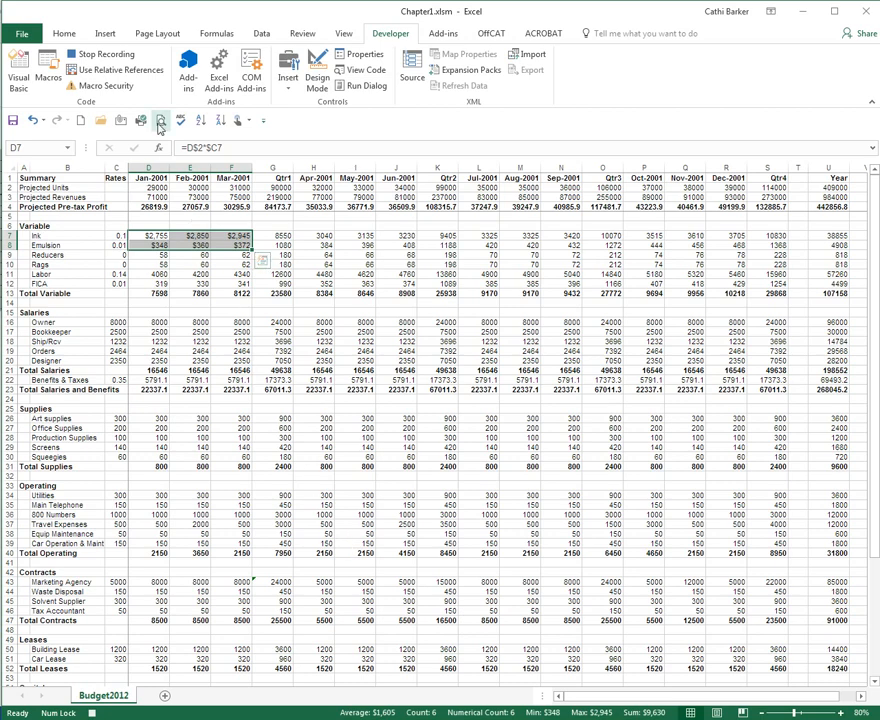
click(121, 57)
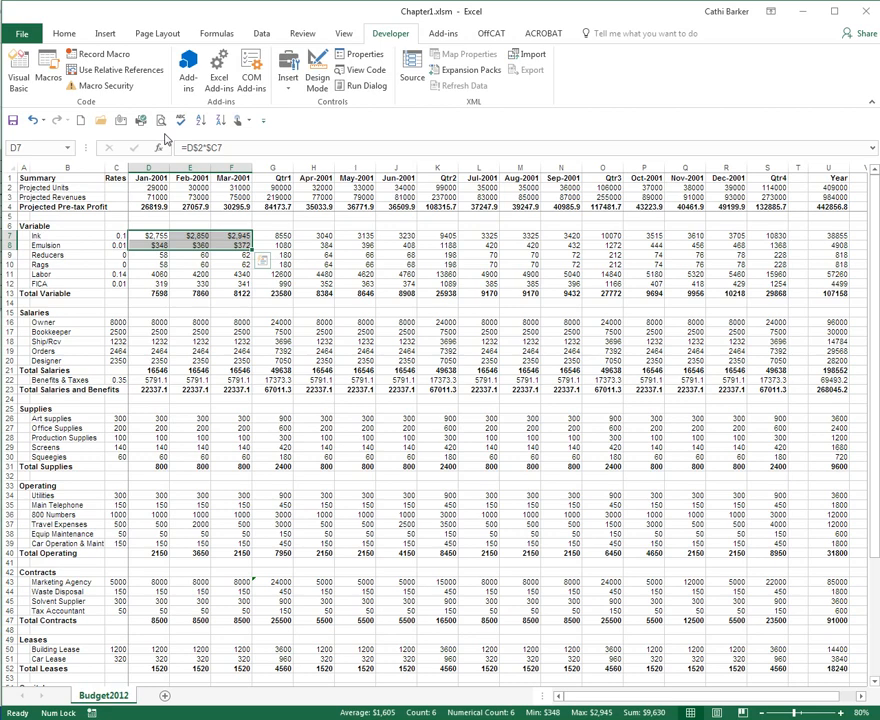
- Run the FormatCurrency macro on the January to March Reducers and Rags values (D9:F10)
click(164, 256)
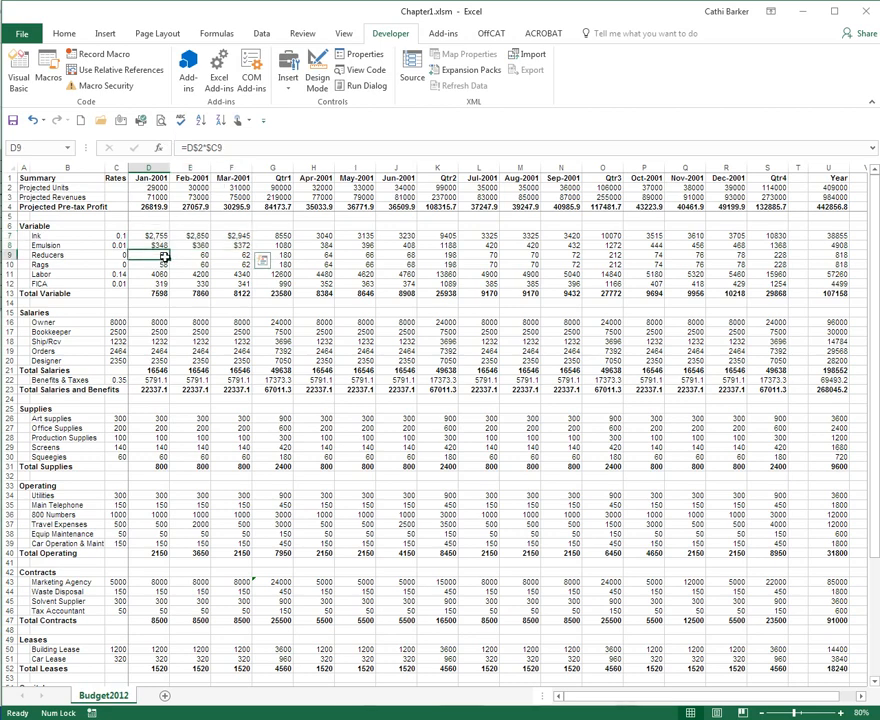
drag(164, 256, 234, 270)
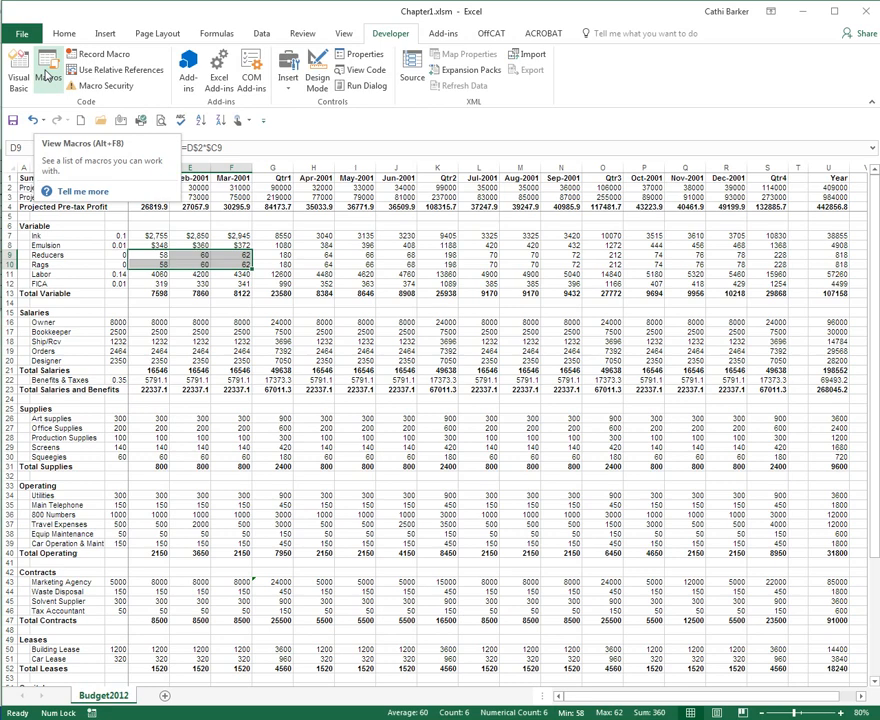
click(47, 75)
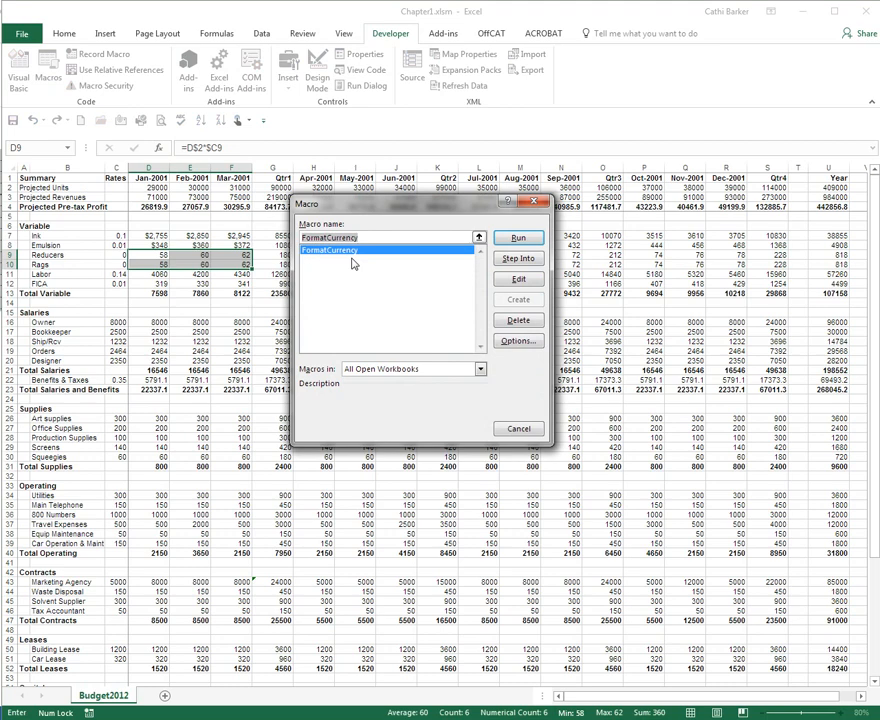
click(526, 240)
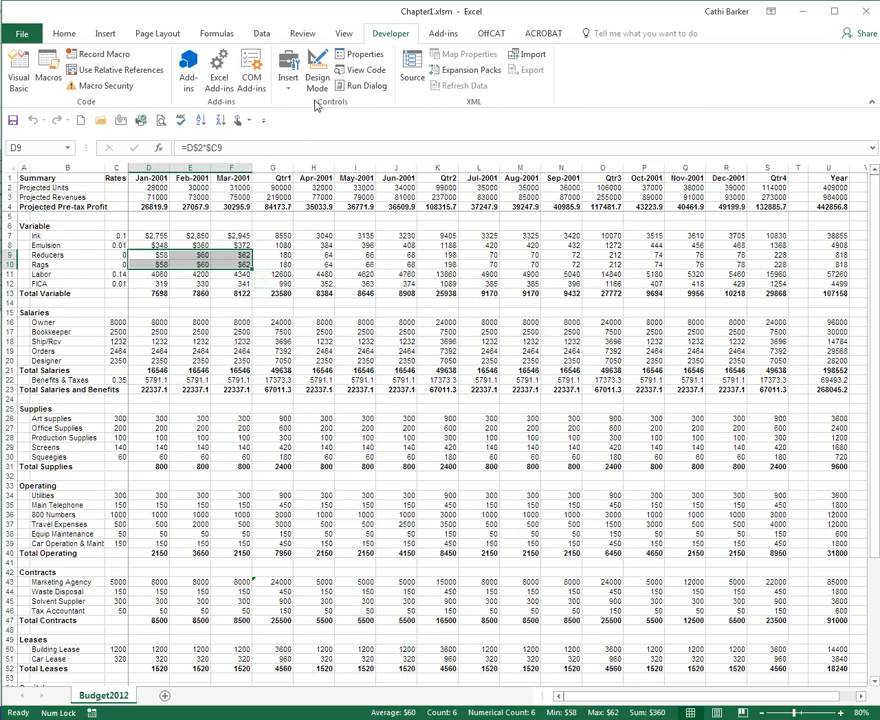
- Run the FormatCurrency macro again on the selected January to March Reducers and Rags values (D9:F10)
click(48, 78)
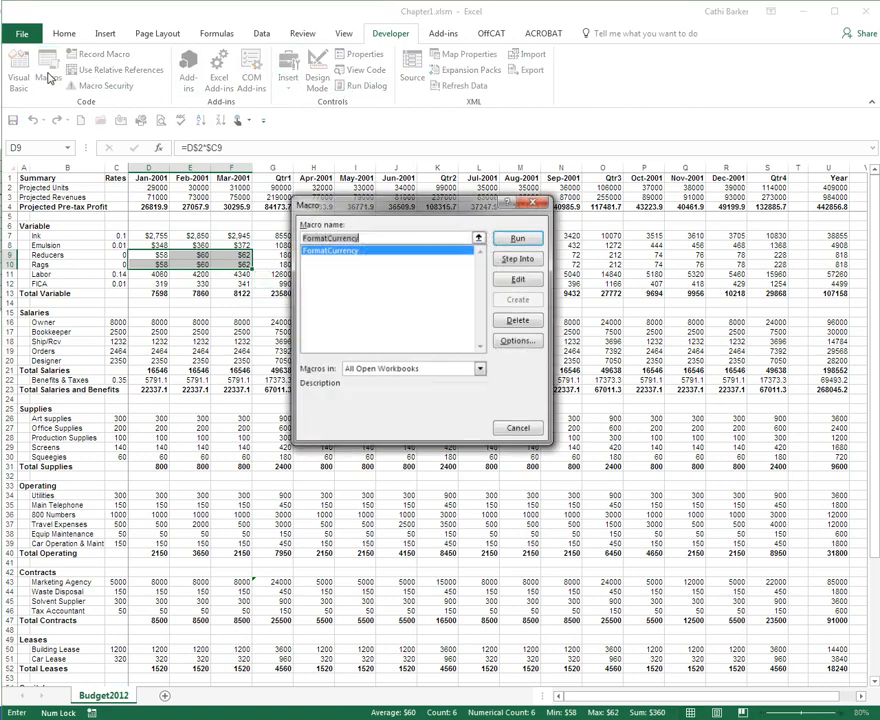
click(522, 240)
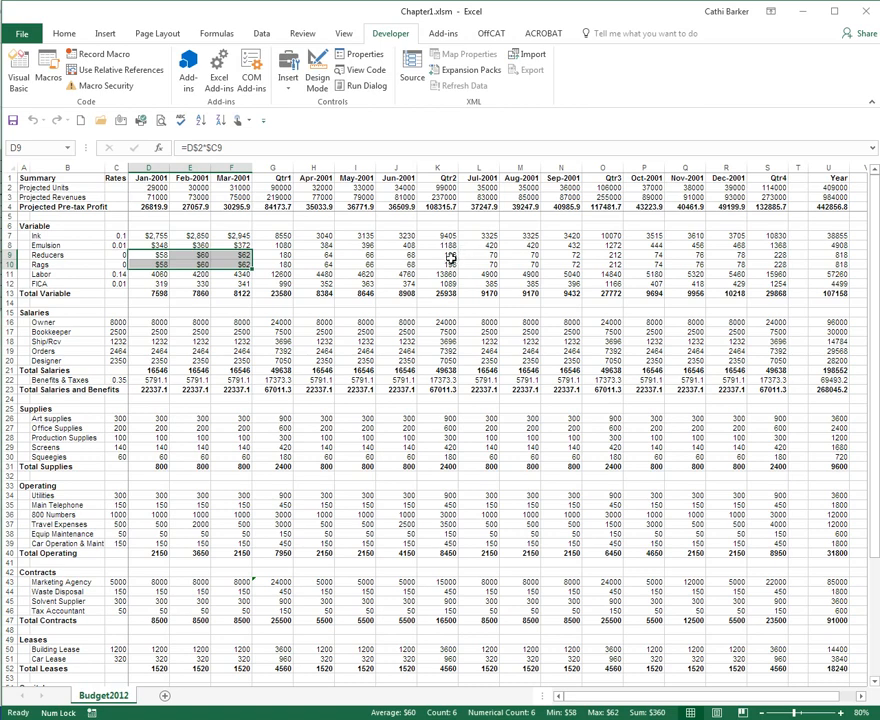
- Assign Ctrl+Shift+C as the shortcut key of the FormatCurrency macro and close the macro list
click(47, 66)
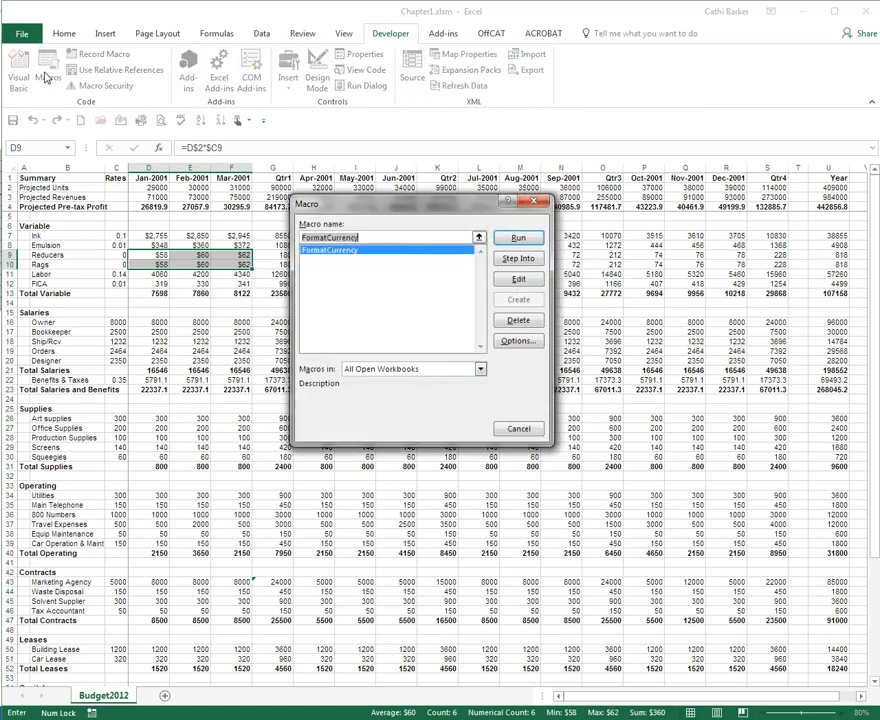
click(519, 343)
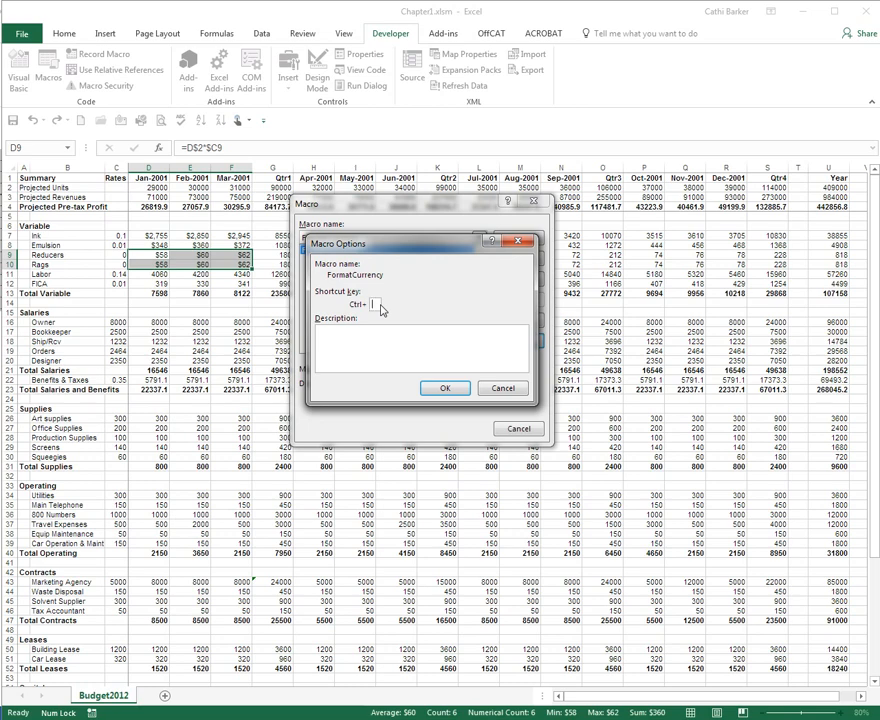
text(C)
click(444, 389)
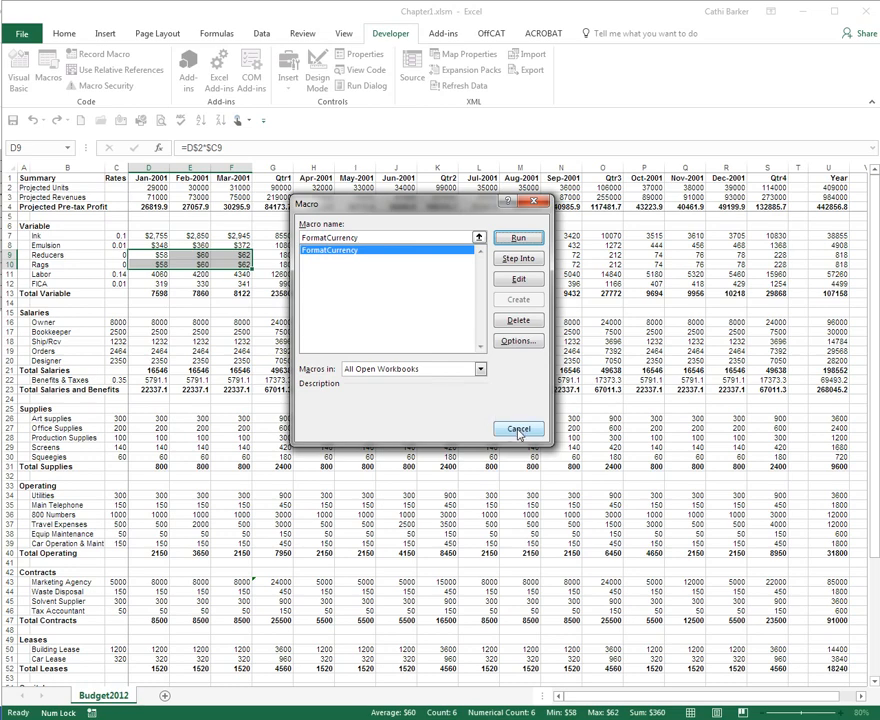
click(519, 431)
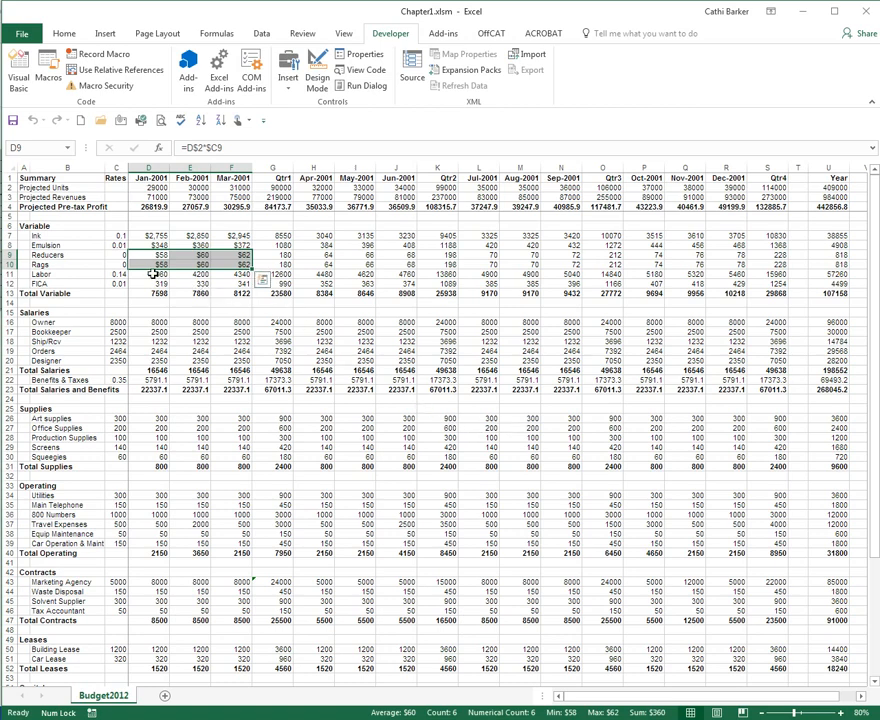
- Run the FormatCurrency macro with its assigned shortcut on the January to March Labor, FICA and Total Variable values (D11:F13)
drag(153, 273, 255, 292)
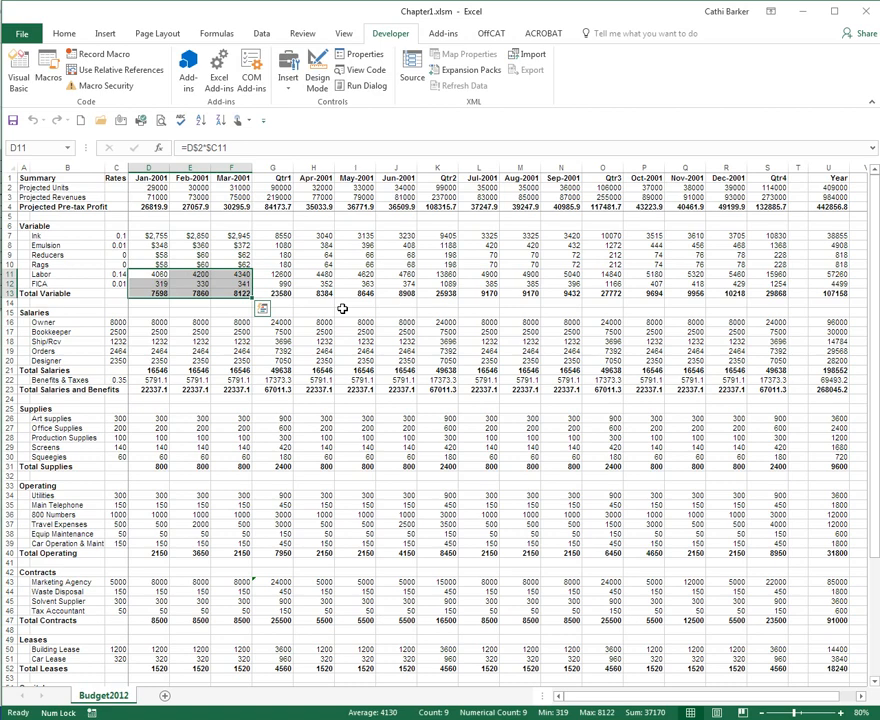
key(ctrl+shift+c)
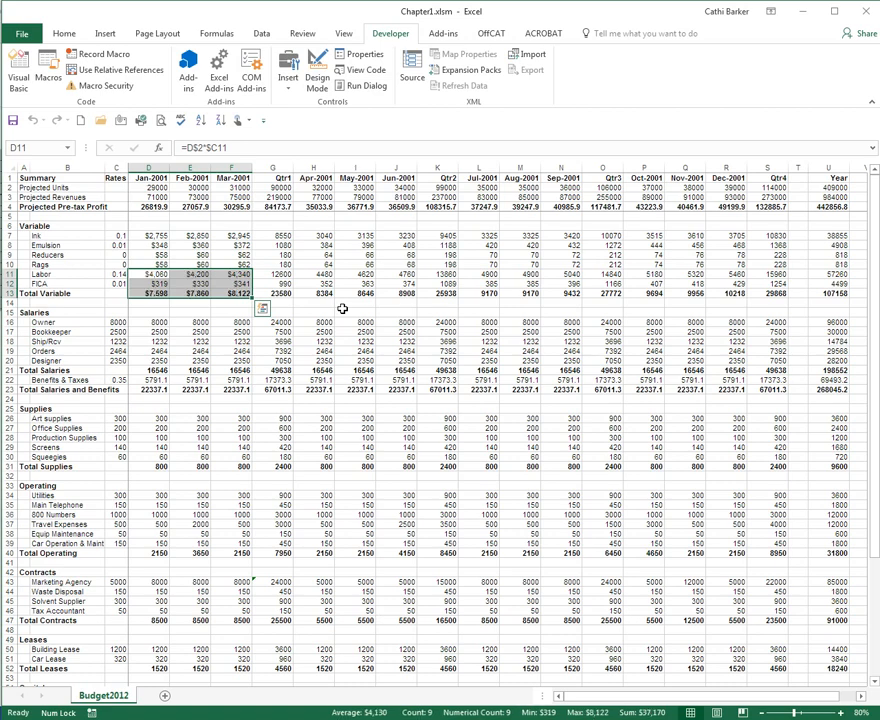